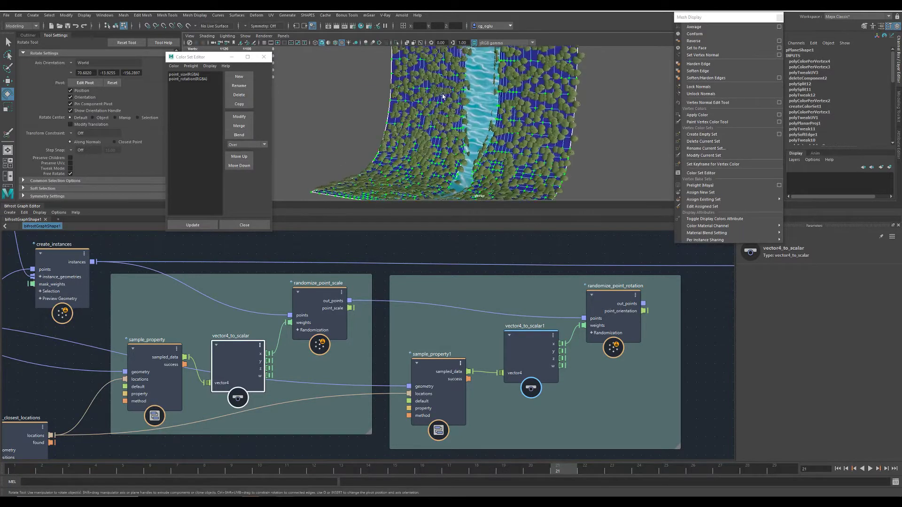
scroll(369, 115, up, 5)
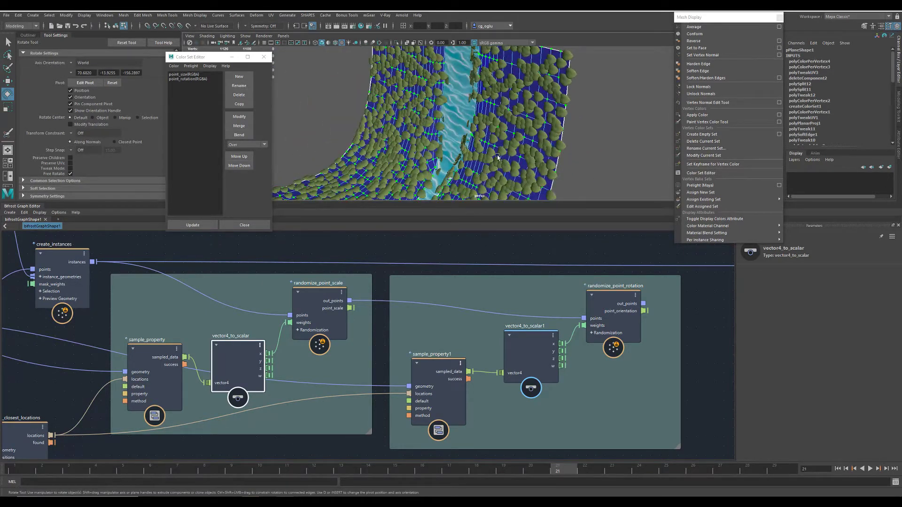
- Rotate the waterfall plane's UV shell 90° in the UV Editor, reorienting its texture
alt+drag(498, 157, 421, 166)
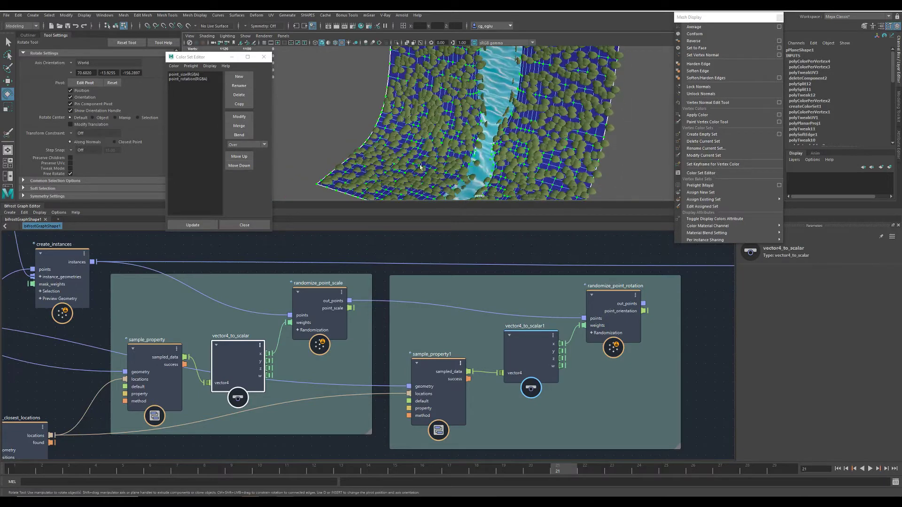
alt+drag(442, 166, 441, 175)
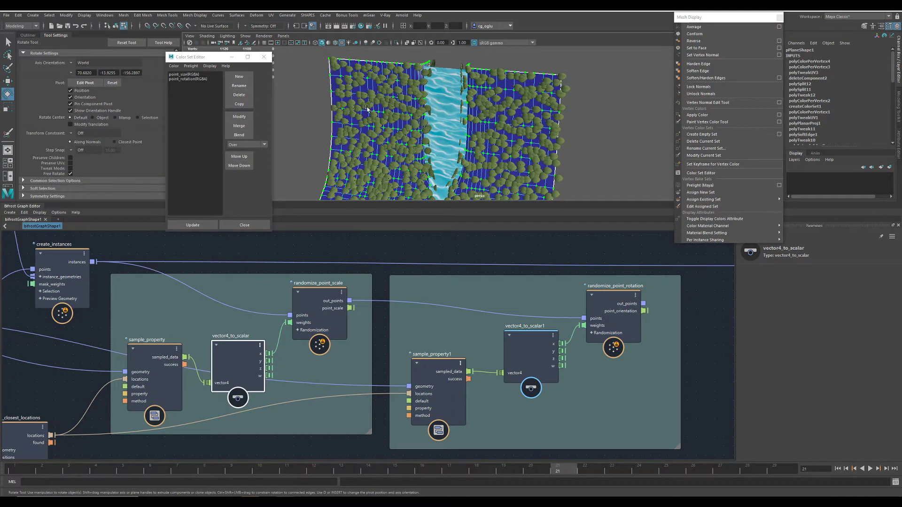
mouse_move(506, 138)
alt+mouse_down()
mouse_move(492, 117)
mouse_move(430, 157)
mouse_move(445, 113)
alt+mouse_up()
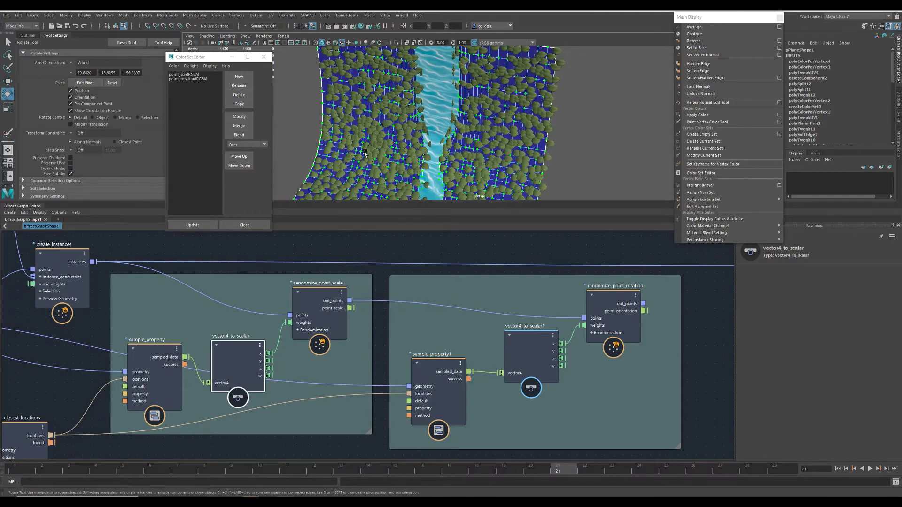
mouse_move(365, 154)
alt+mouse_down()
mouse_move(484, 145)
mouse_move(495, 131)
mouse_move(410, 120)
alt+mouse_up()
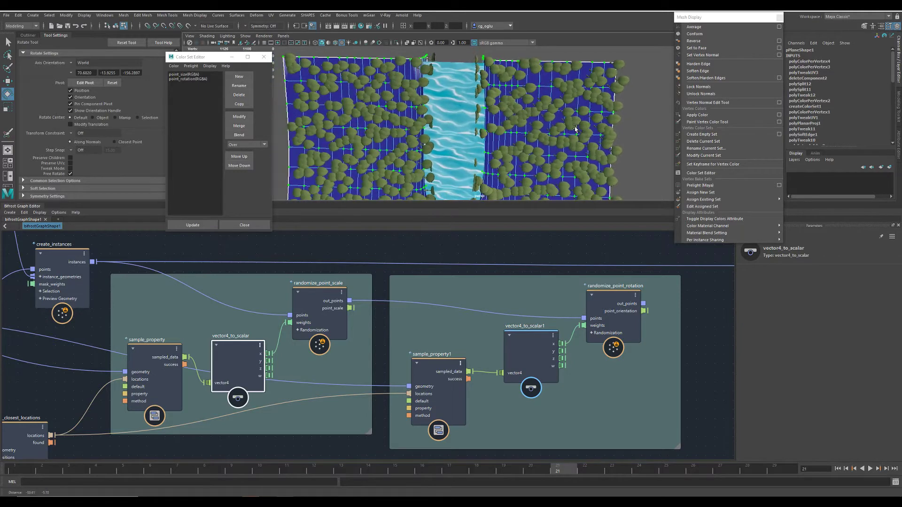
mouse_move(494, 120)
alt+mouse_down()
mouse_move(512, 109)
mouse_move(515, 133)
alt+mouse_up()
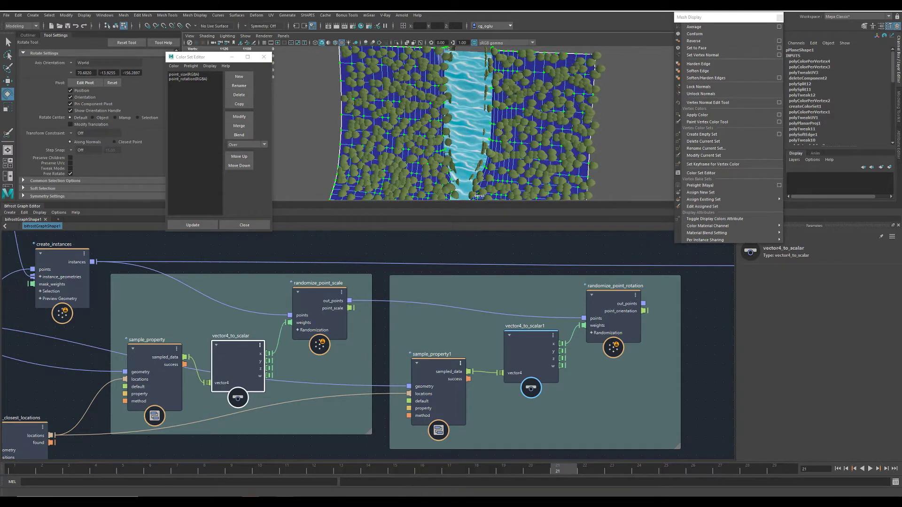
drag(845, 128, 547, 128)
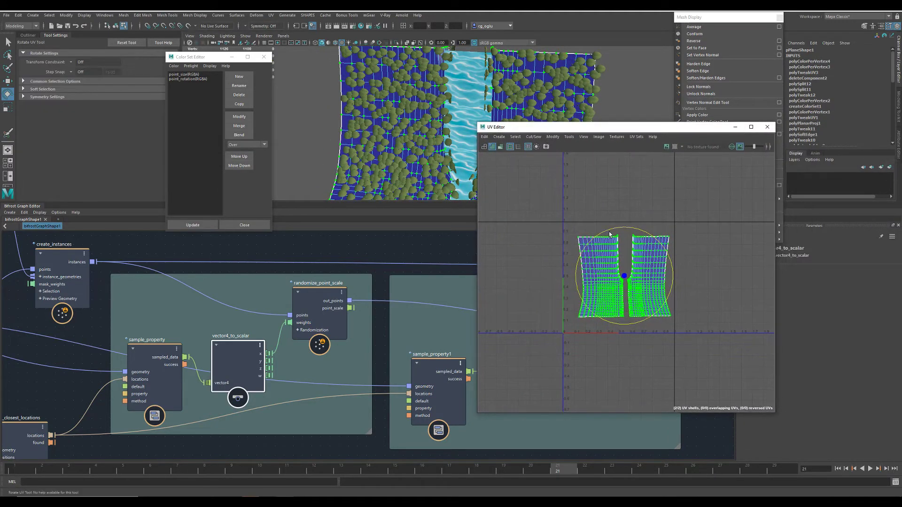
drag(611, 235, 595, 289)
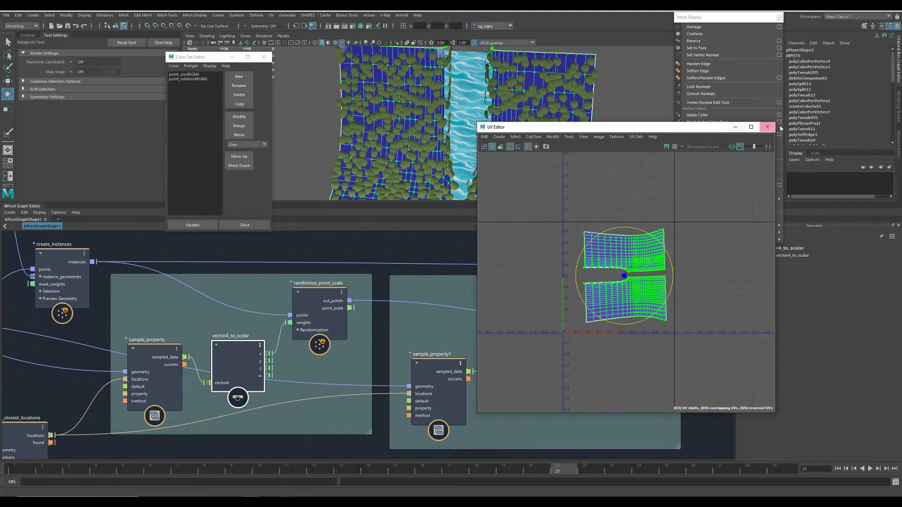
- Close the UV Editor and orbit across the riverbanks to check the reoriented leaves
click(768, 129)
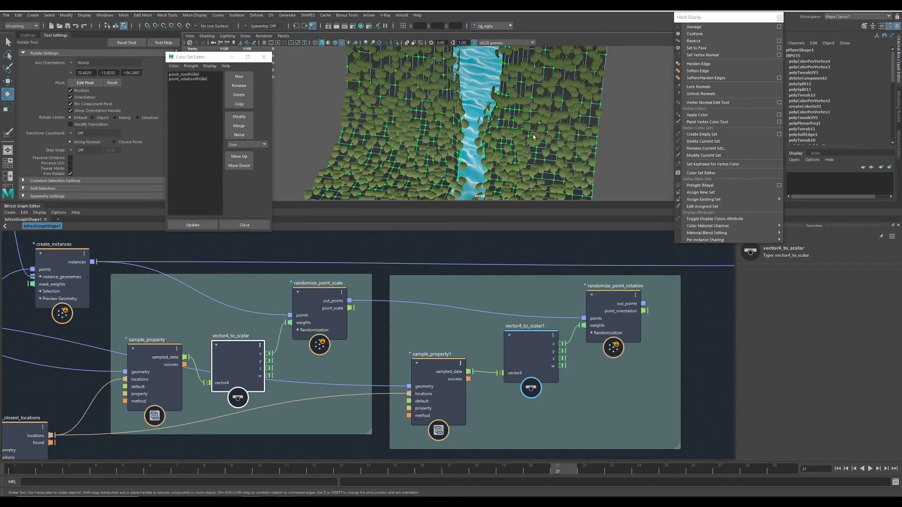
mouse_move(529, 179)
alt+mouse_down()
mouse_move(515, 126)
mouse_move(437, 99)
alt+mouse_up()
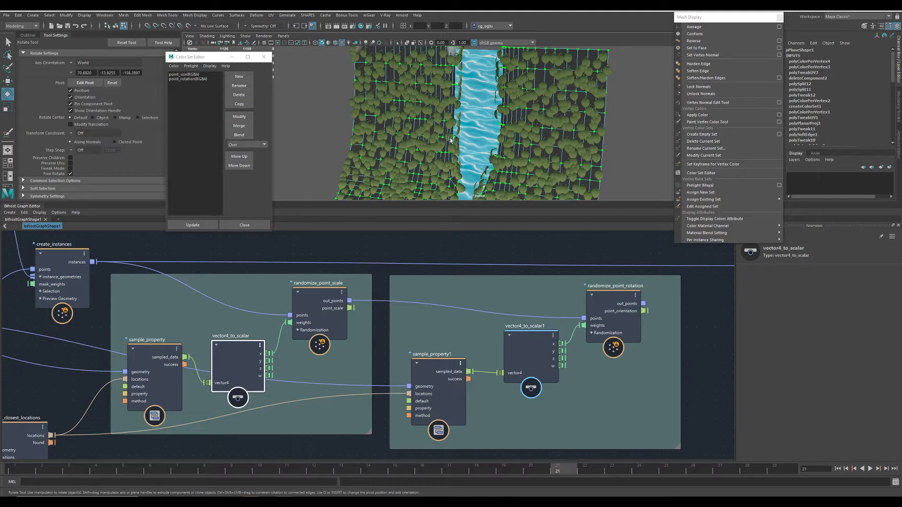
alt+drag(450, 141, 516, 144)
middle_drag(183, 309, 269, 309)
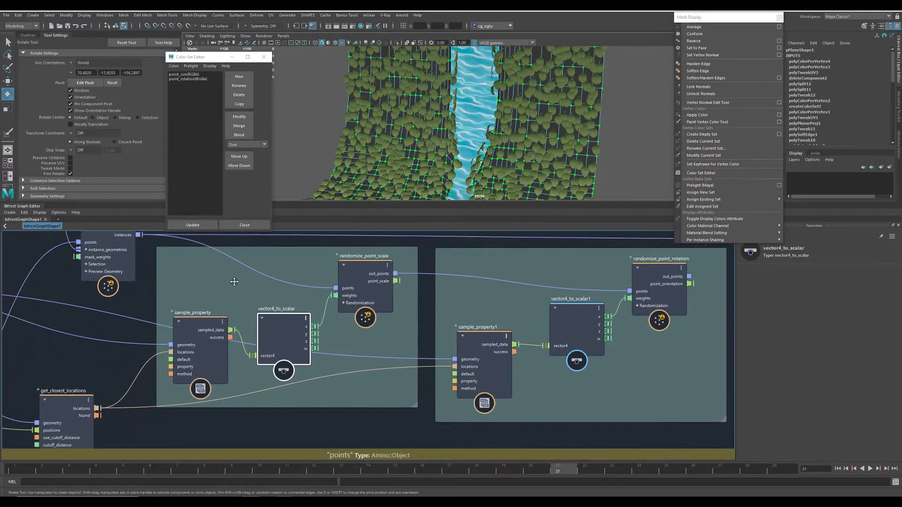
click(242, 313)
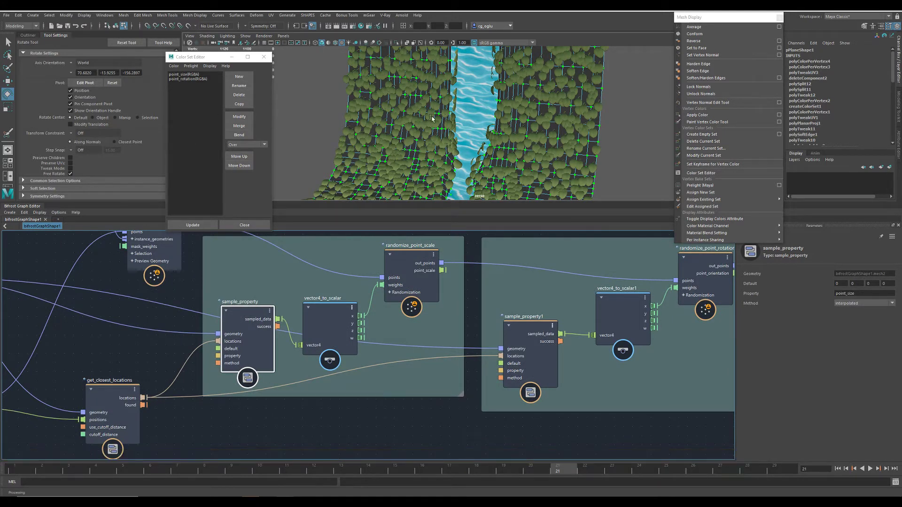
middle_drag(75, 351, 254, 331)
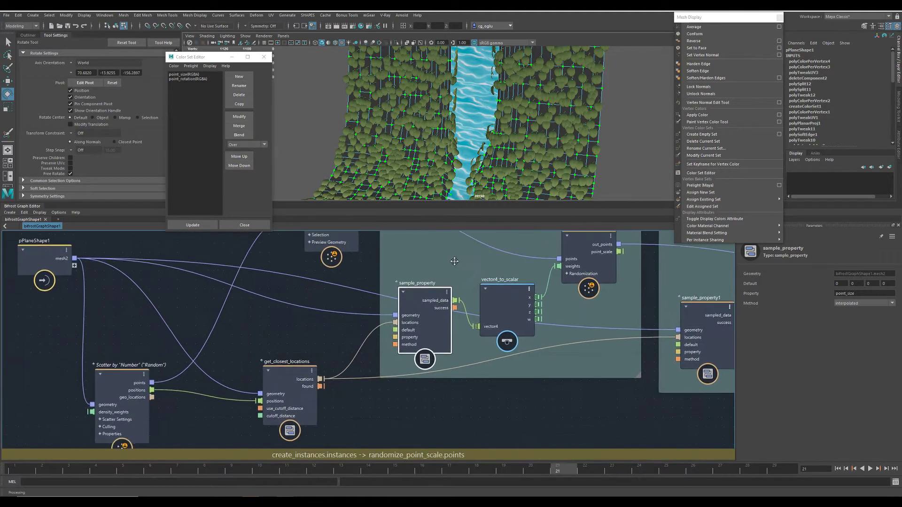
click(289, 379)
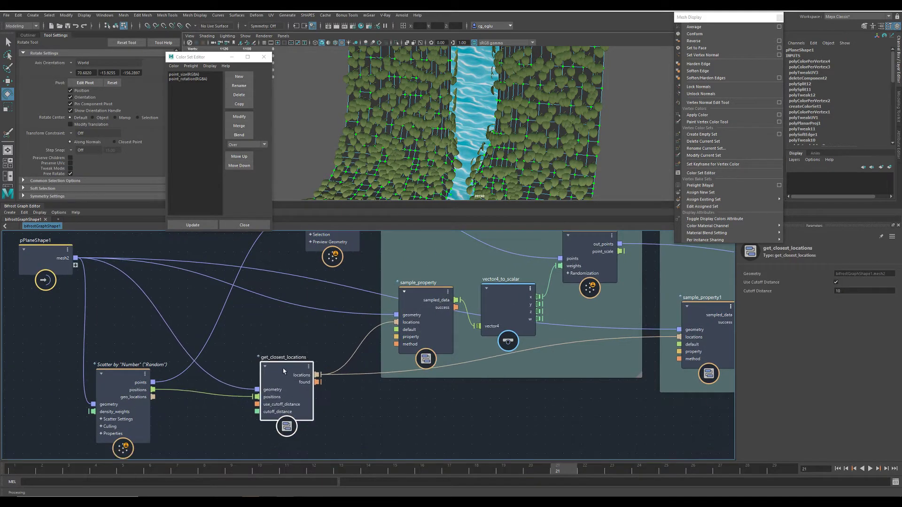
middle_drag(285, 374, 217, 337)
click(295, 338)
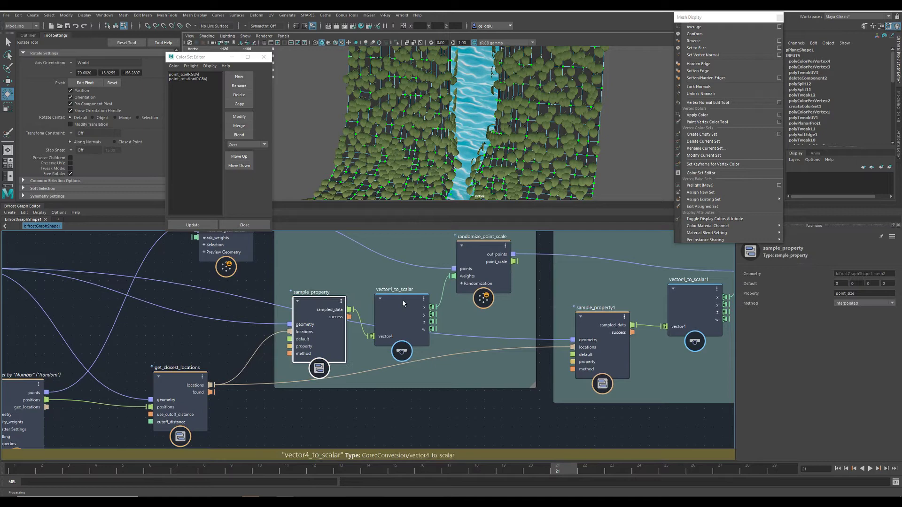
middle_drag(406, 303, 279, 326)
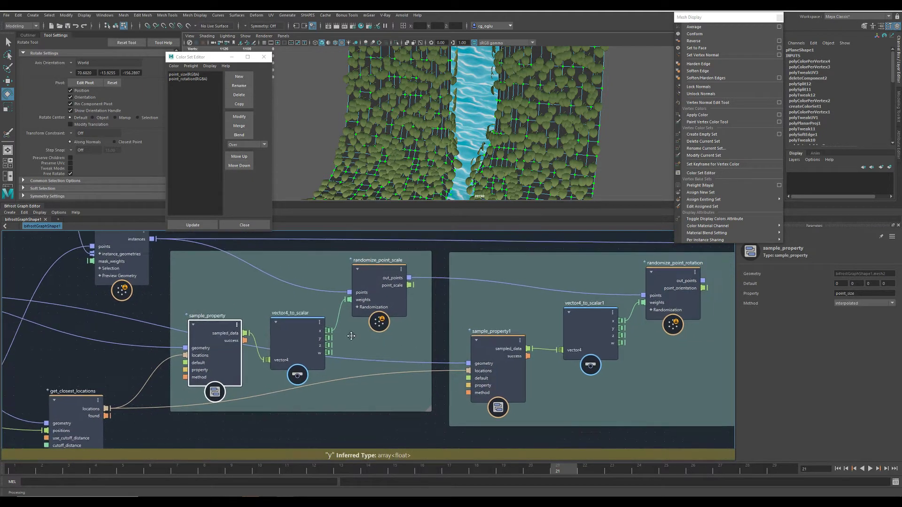
mouse_move(369, 347)
middle_down()
mouse_move(357, 363)
mouse_move(321, 373)
middle_up()
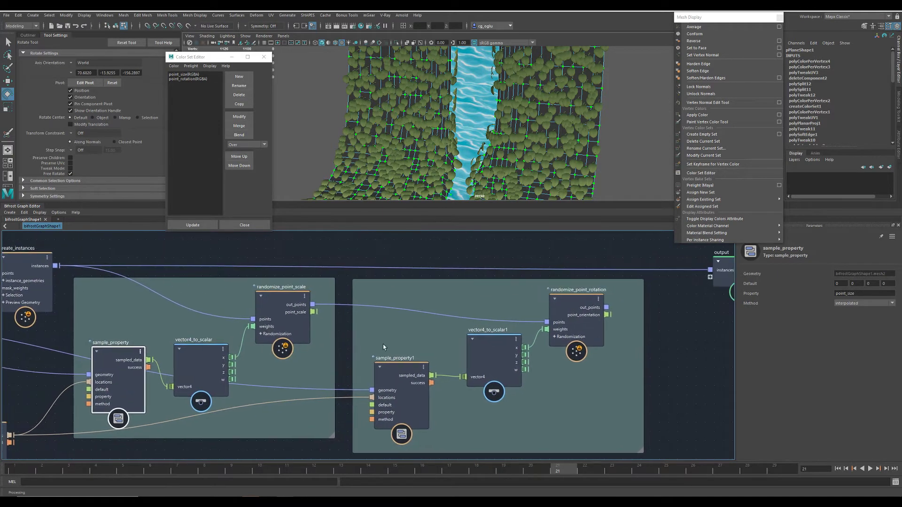
middle_drag(425, 339, 312, 344)
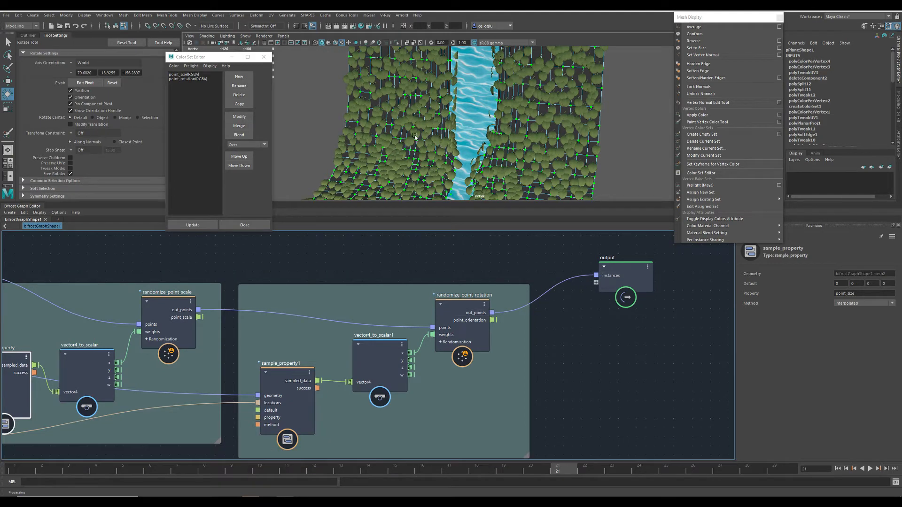
alt+drag(402, 145, 195, 97)
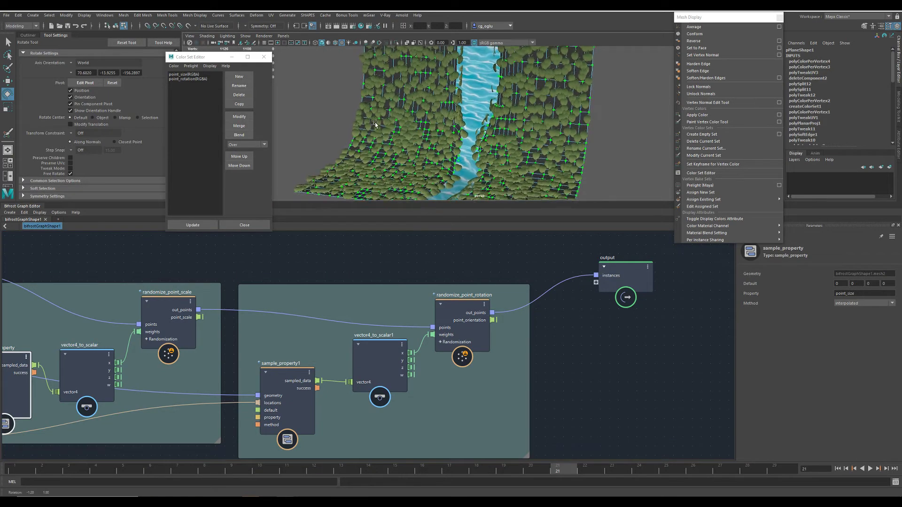
- Select the point_rotation colour set and switch to vertex colour painting
click(183, 79)
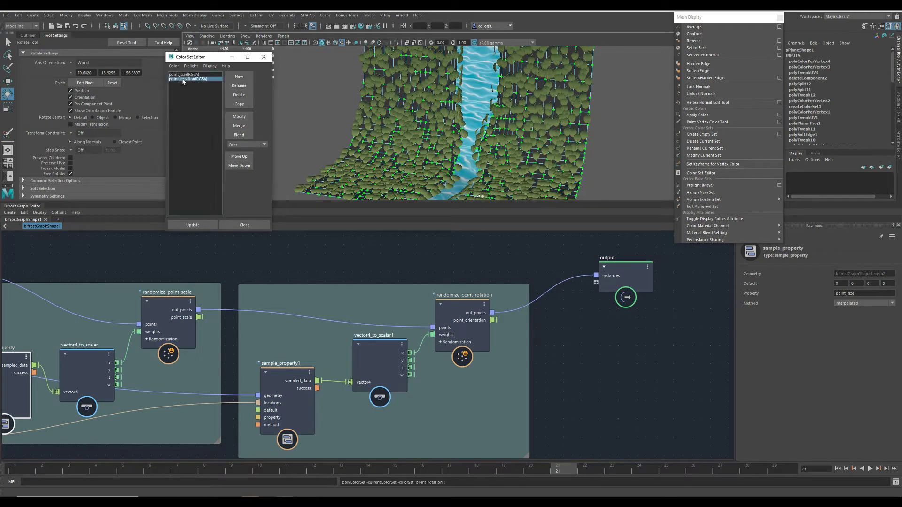
double_click(184, 82)
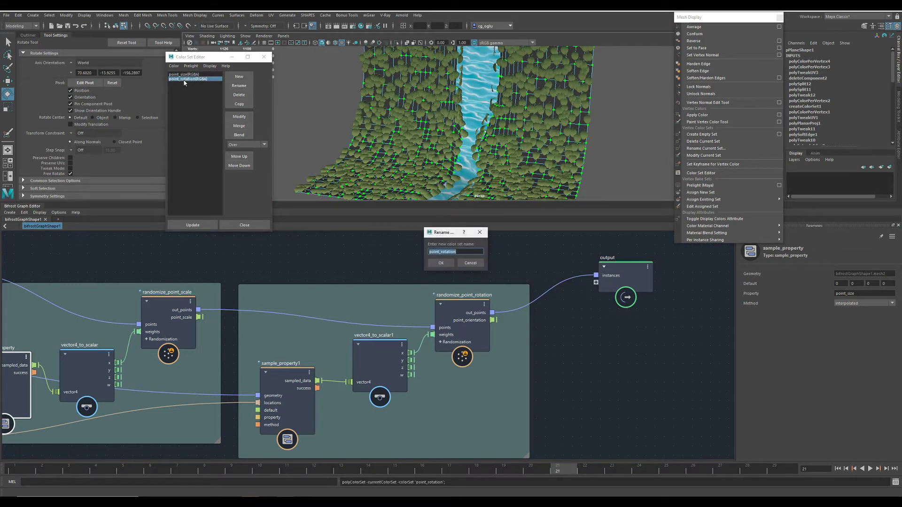
click(467, 265)
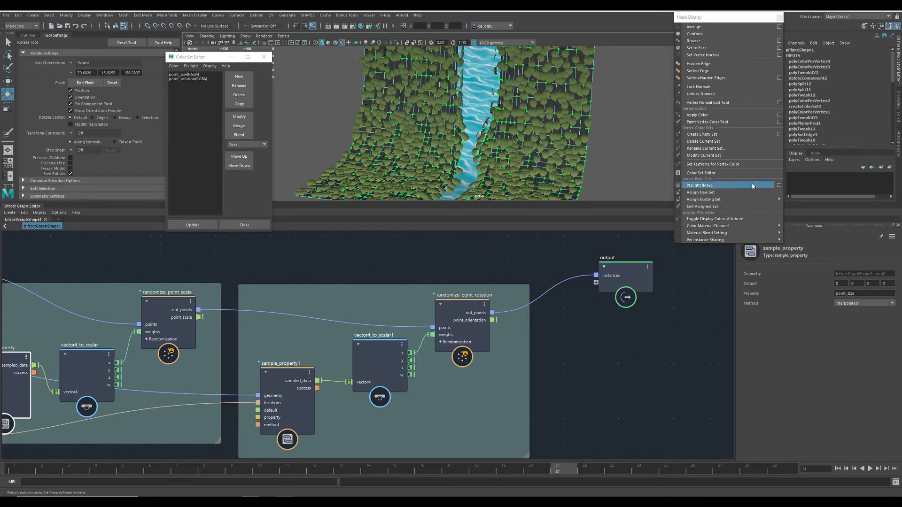
click(749, 123)
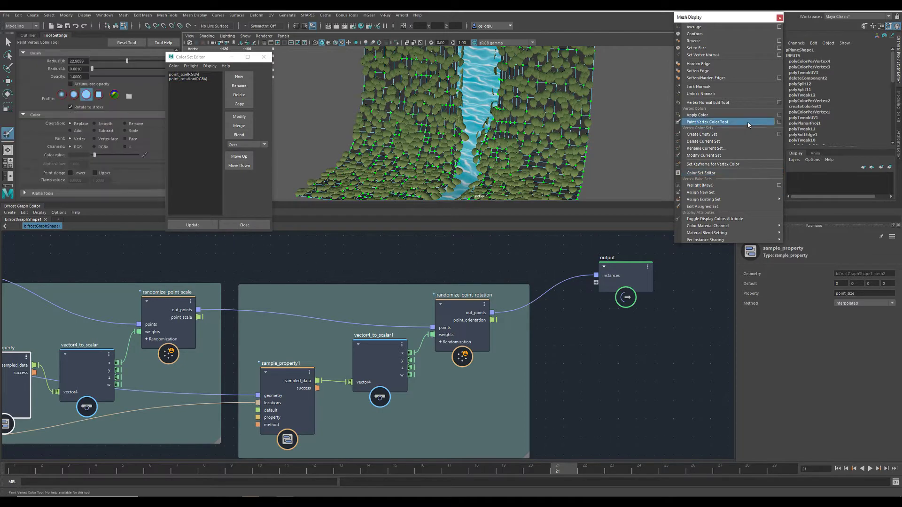
alt+drag(421, 116, 421, 114)
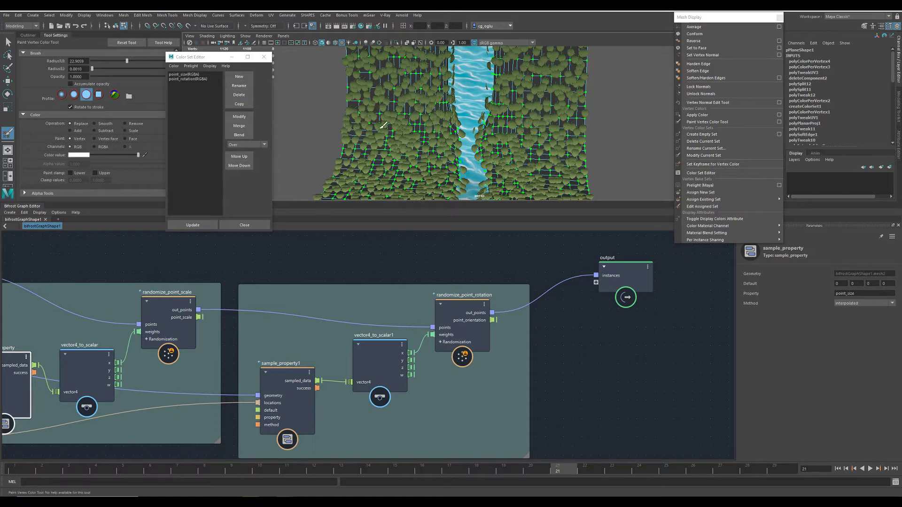
alt+drag(404, 112, 362, 130)
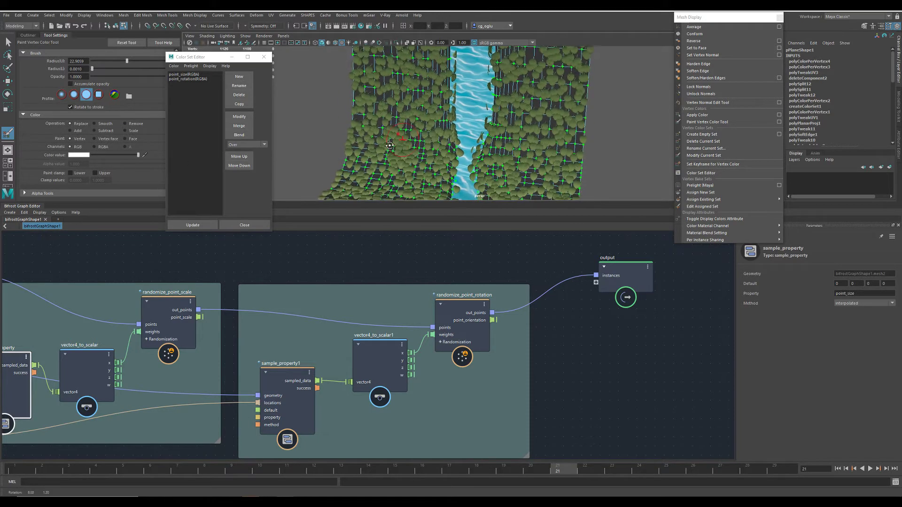
- Rename the other colour set to point_size, then return to object selection with Q
click(182, 79)
double_click(185, 75)
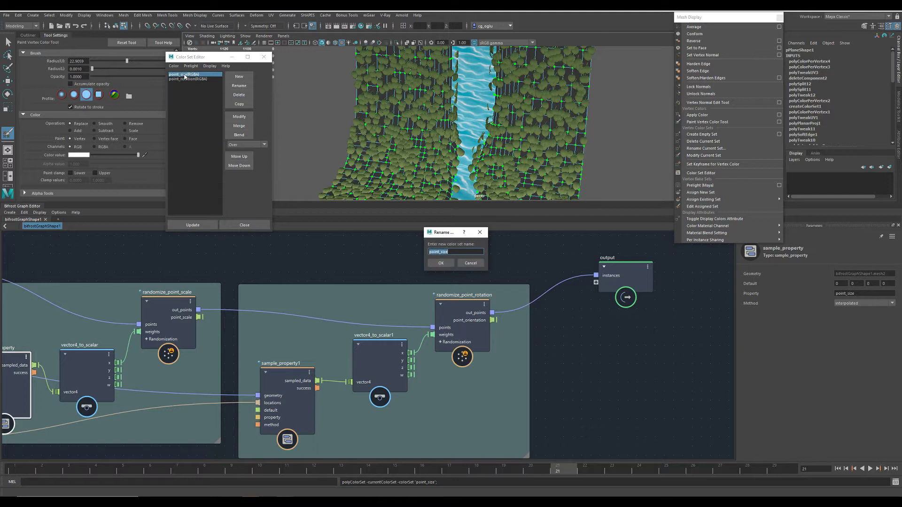
click(470, 264)
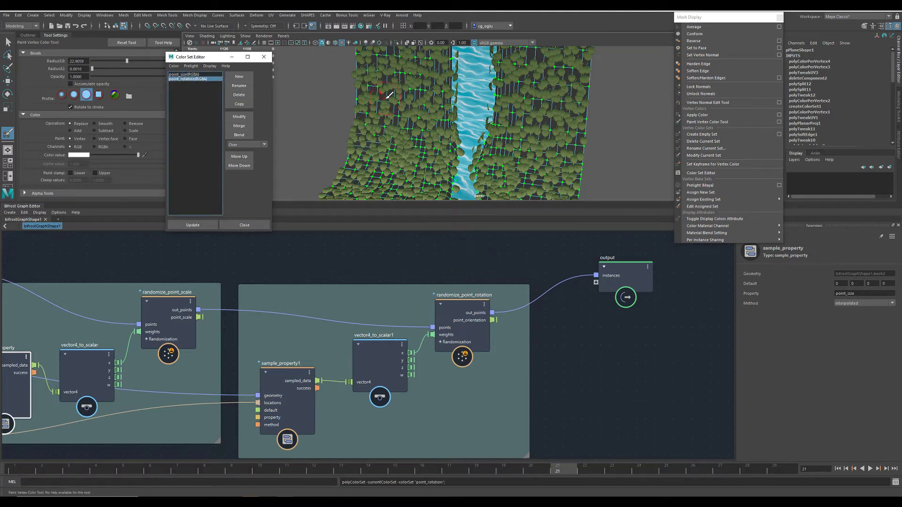
key(q)
right_drag(382, 120, 395, 95)
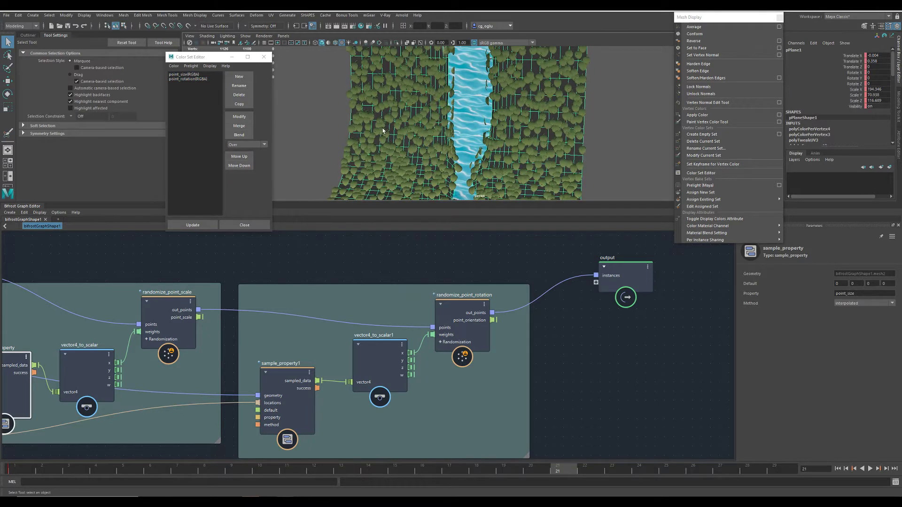
- Paint white onto the left part of the plane in the point_size colour set
click(725, 123)
mouse_move(366, 109)
alt+mouse_down()
mouse_move(378, 106)
mouse_move(402, 134)
mouse_move(424, 113)
alt+mouse_up()
scroll(423, 113, up, 3)
scroll(423, 113, up, 3)
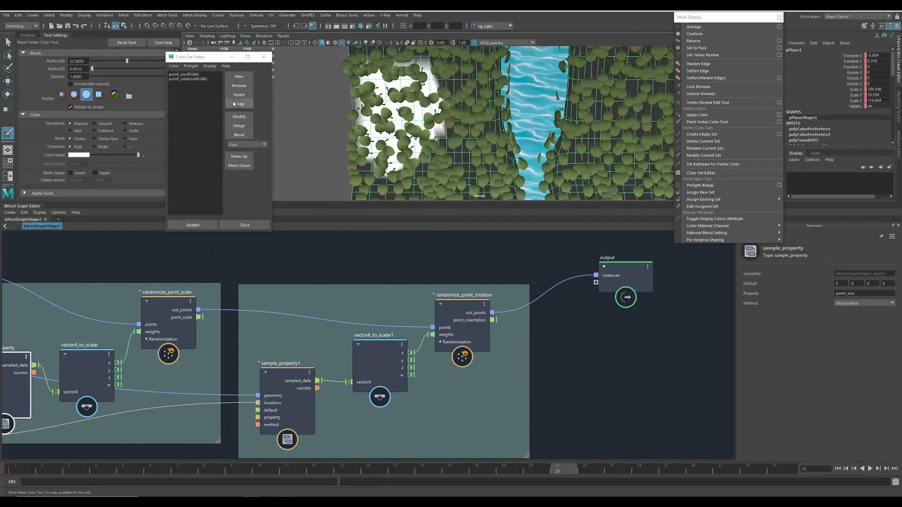
click(187, 75)
drag(406, 106, 421, 122)
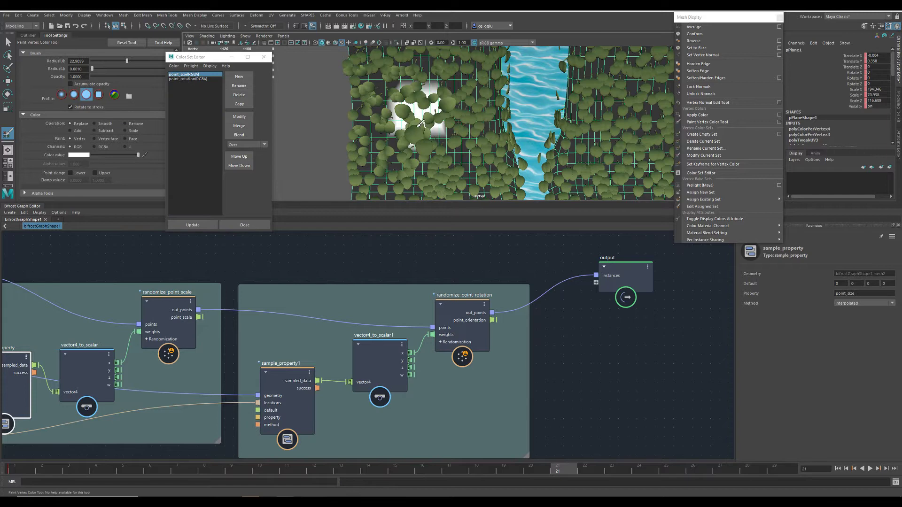
scroll(479, 120, down, 3)
scroll(480, 119, down, 3)
mouse_move(481, 120)
alt+mouse_down()
mouse_move(462, 61)
mouse_move(436, 90)
alt+mouse_up()
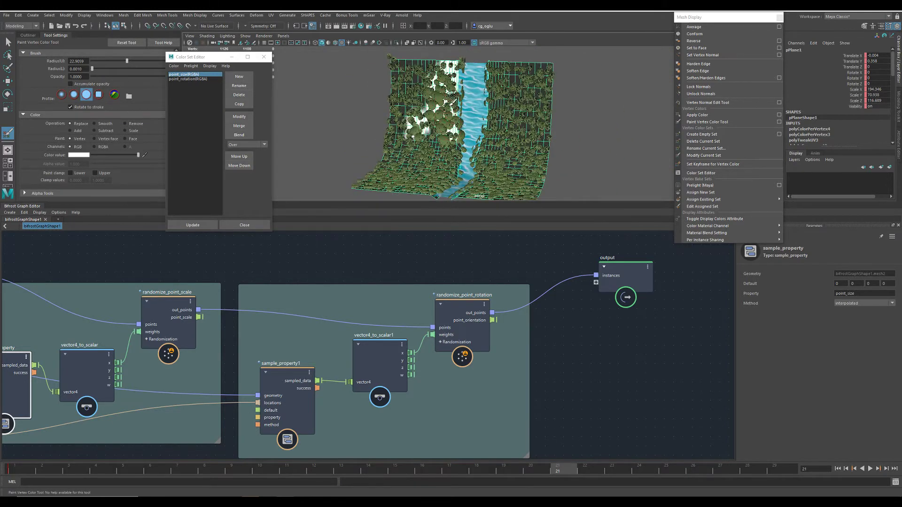
mouse_move(444, 162)
alt+mouse_down()
mouse_move(449, 151)
mouse_move(486, 178)
mouse_move(521, 150)
mouse_move(550, 152)
alt+mouse_up()
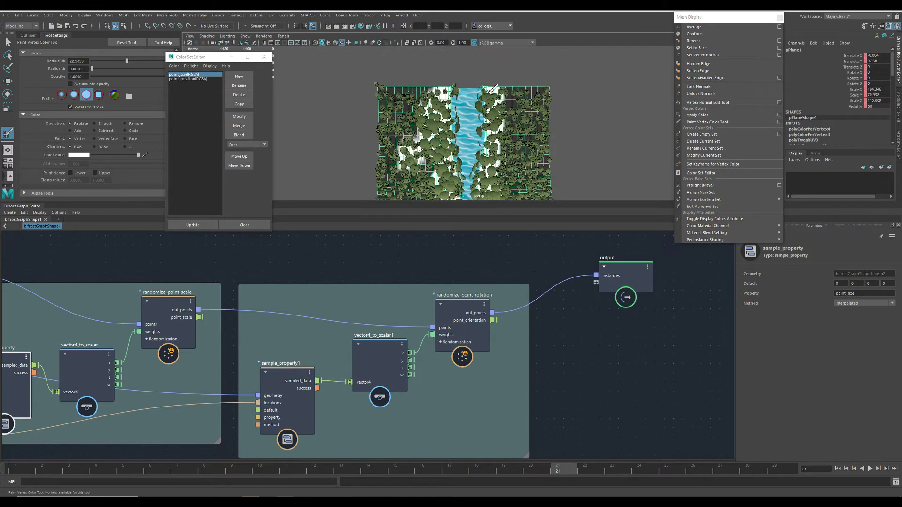
scroll(615, 156, up, 3)
scroll(615, 157, down, 3)
scroll(536, 135, up, 2)
scroll(519, 122, up, 2)
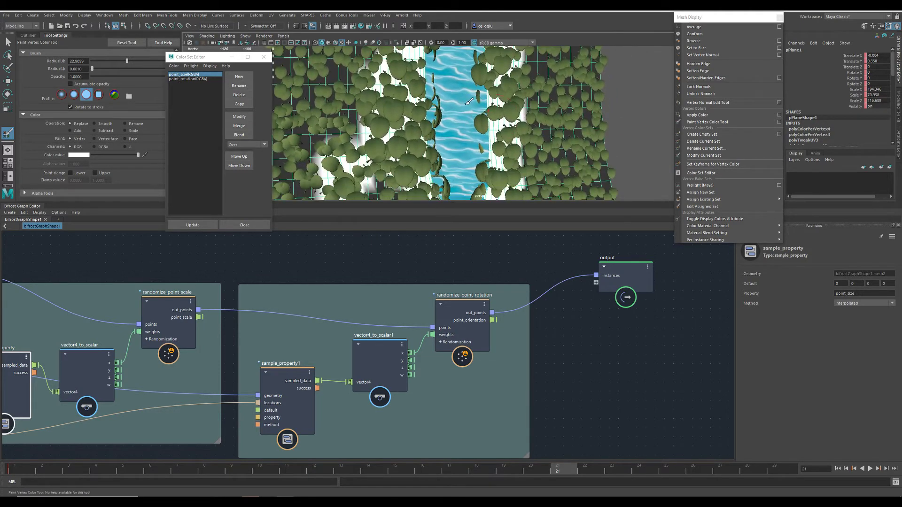
scroll(519, 120, down, 3)
alt+drag(519, 120, 494, 141)
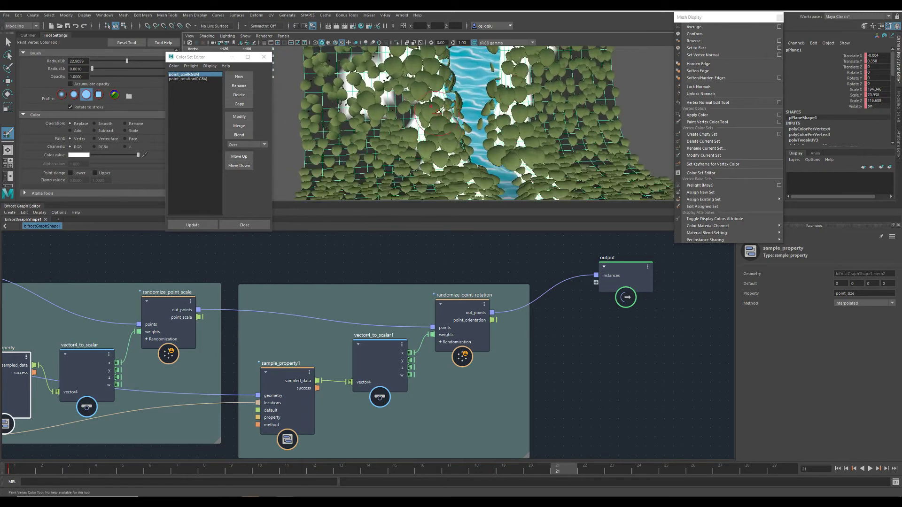
scroll(493, 141, up, 3)
- With point_rotation active, paint grey over the remaining white patches
click(177, 79)
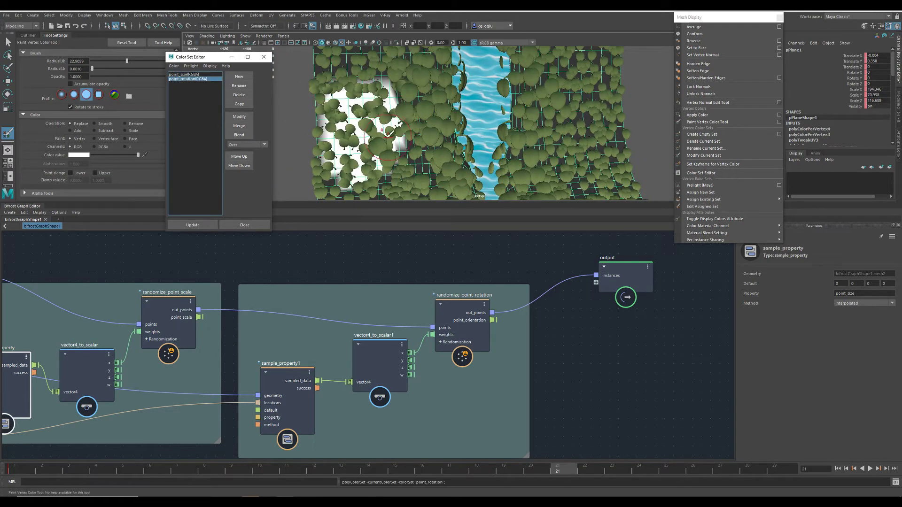
drag(114, 157, 102, 159)
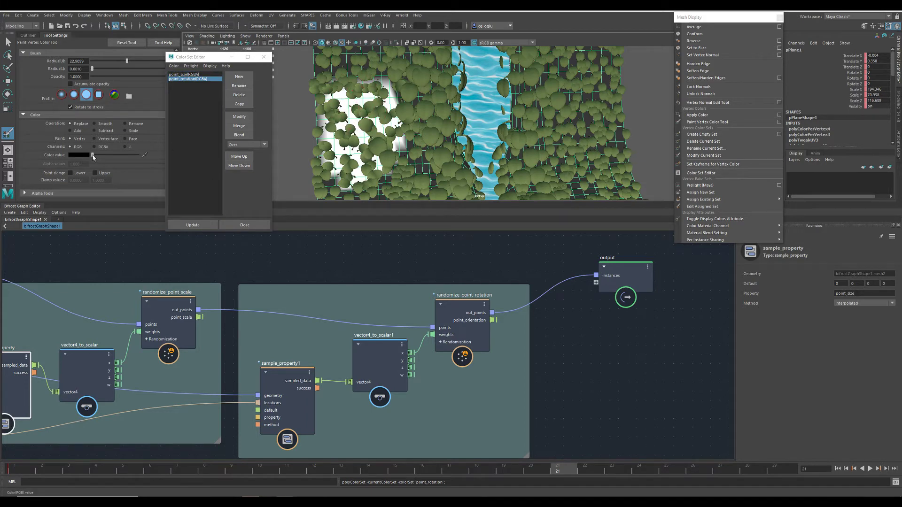
drag(397, 124, 423, 138)
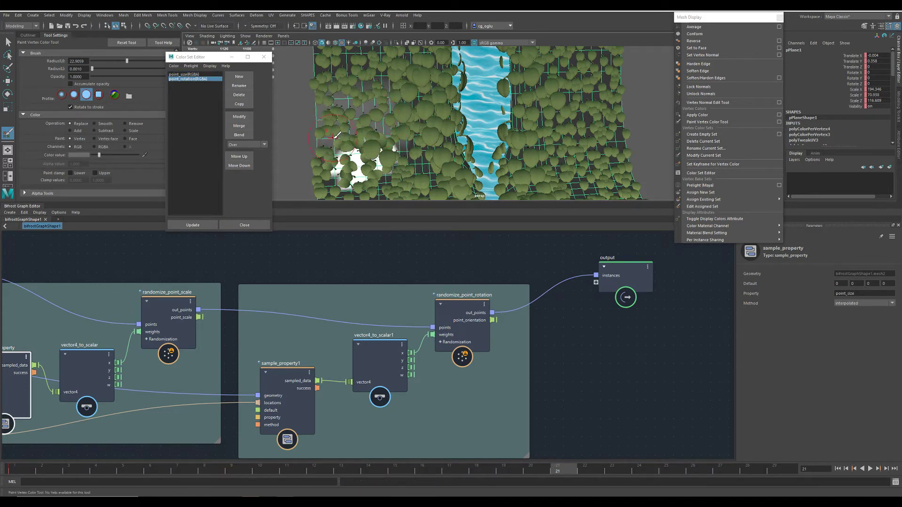
scroll(418, 151, up, 1)
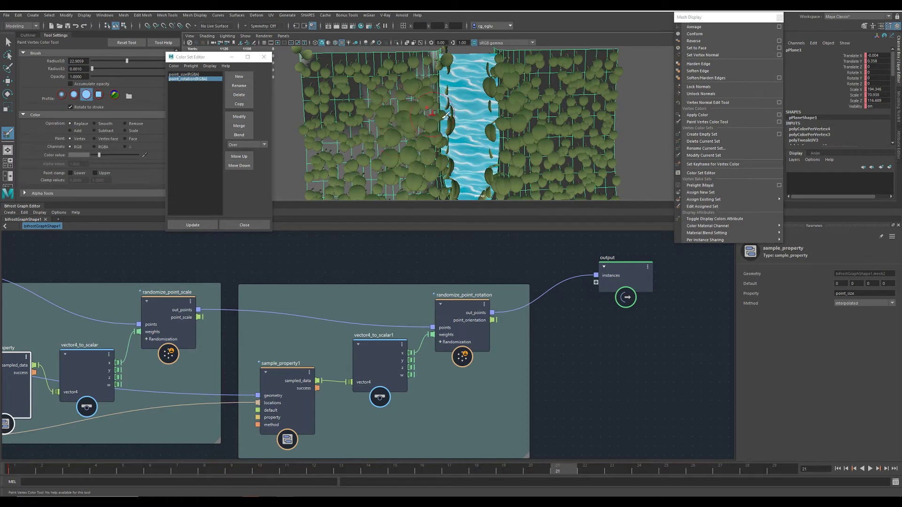
scroll(444, 102, up, 1)
scroll(490, 153, down, 2)
- Paint white across the middle of the leaf plane
alt+drag(490, 153, 506, 94)
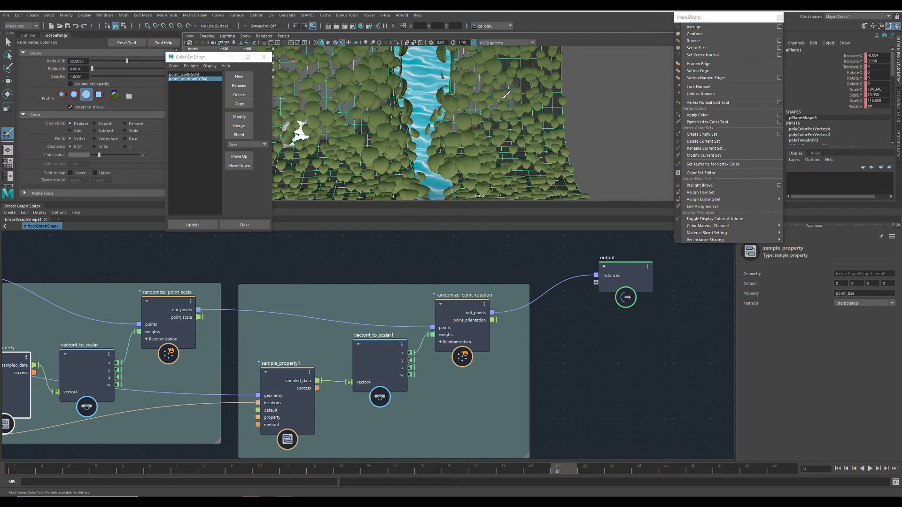
scroll(548, 115, down, 2)
alt+drag(549, 115, 536, 96)
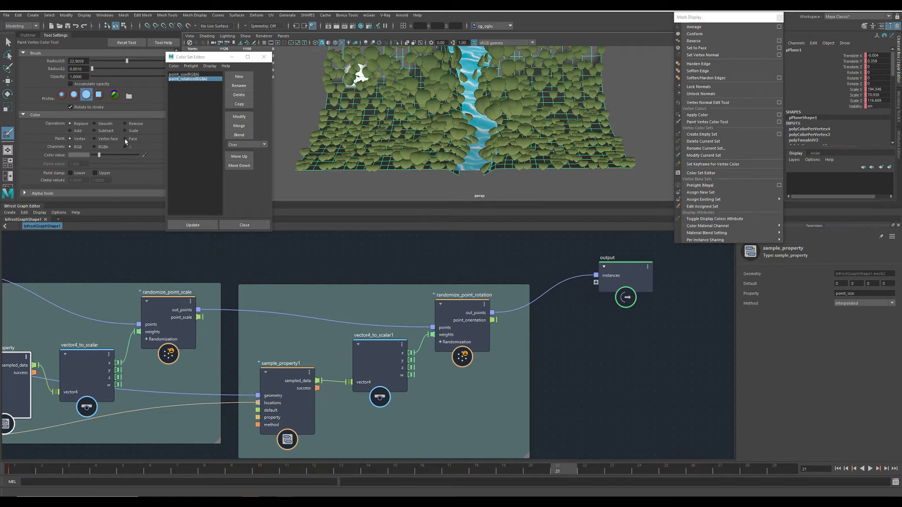
mouse_move(421, 96)
mouse_down()
mouse_move(406, 118)
mouse_move(526, 101)
mouse_move(537, 157)
mouse_up()
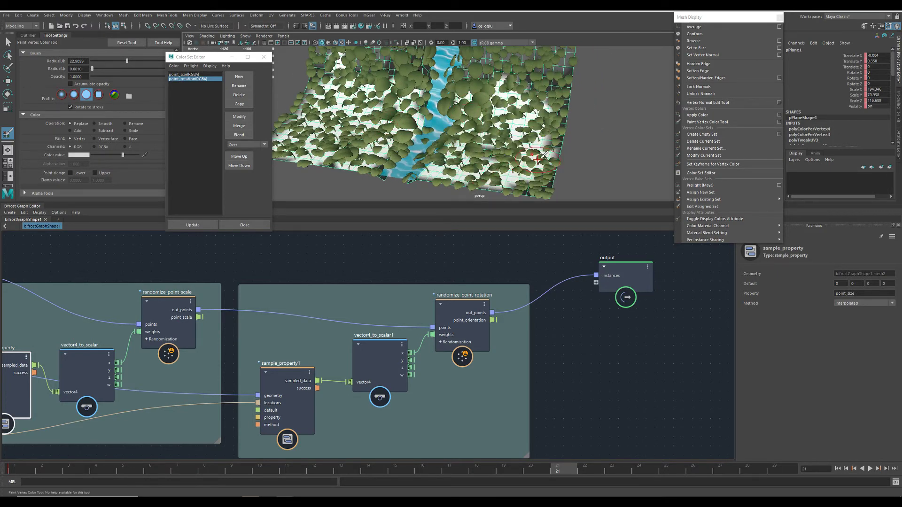
- Exit painting with Q and clear the selection
alt+drag(501, 118, 456, 154)
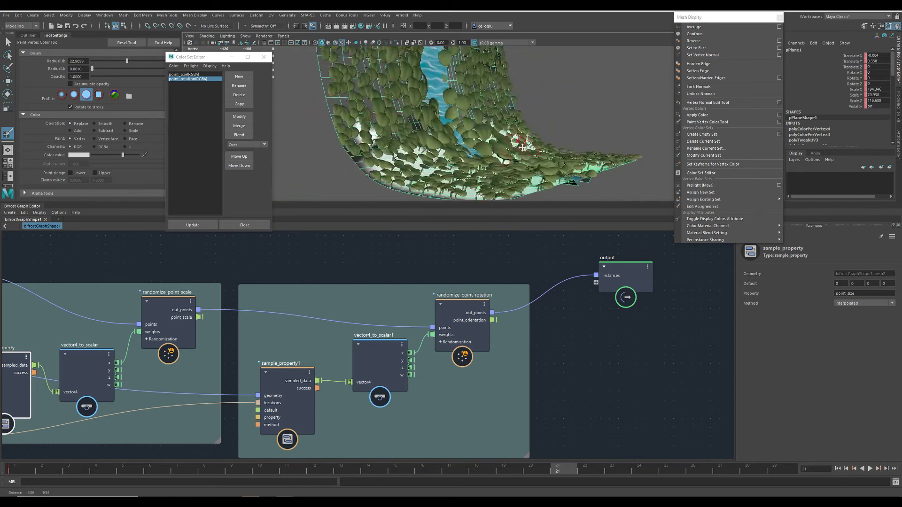
key(q)
click(572, 106)
mouse_move(572, 106)
alt+mouse_down()
mouse_move(475, 114)
mouse_move(514, 141)
mouse_move(444, 244)
alt+mouse_up()
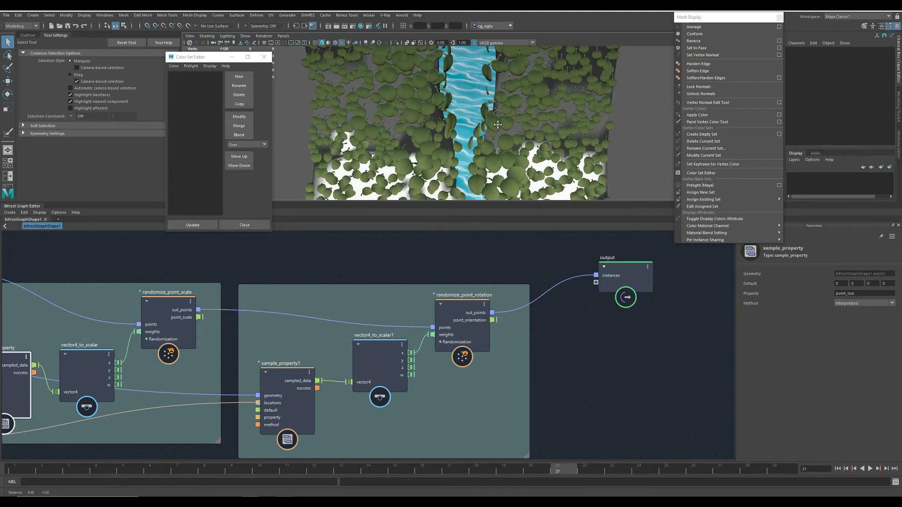
click(288, 375)
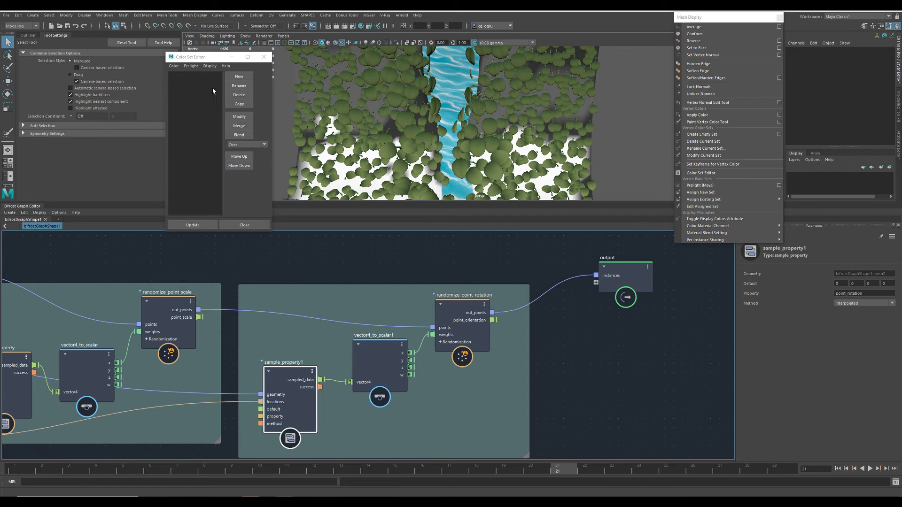
middle_drag(89, 374, 171, 355)
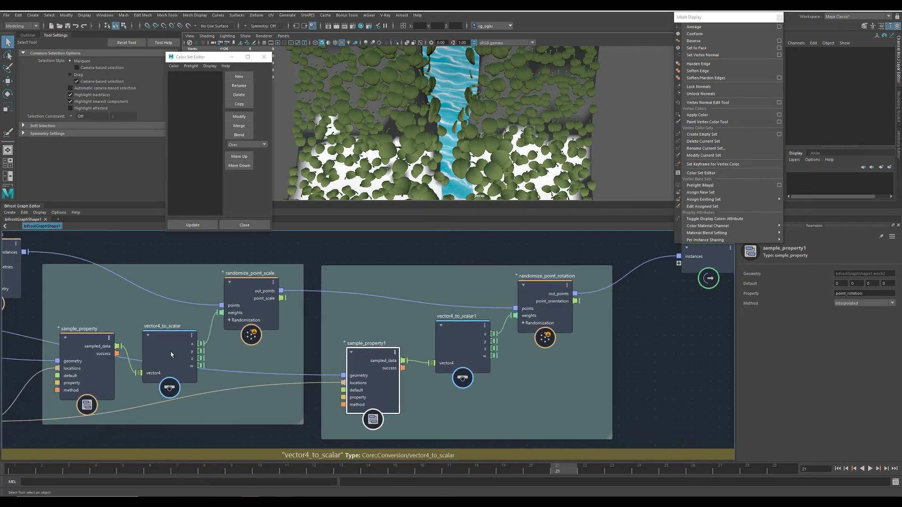
click(80, 341)
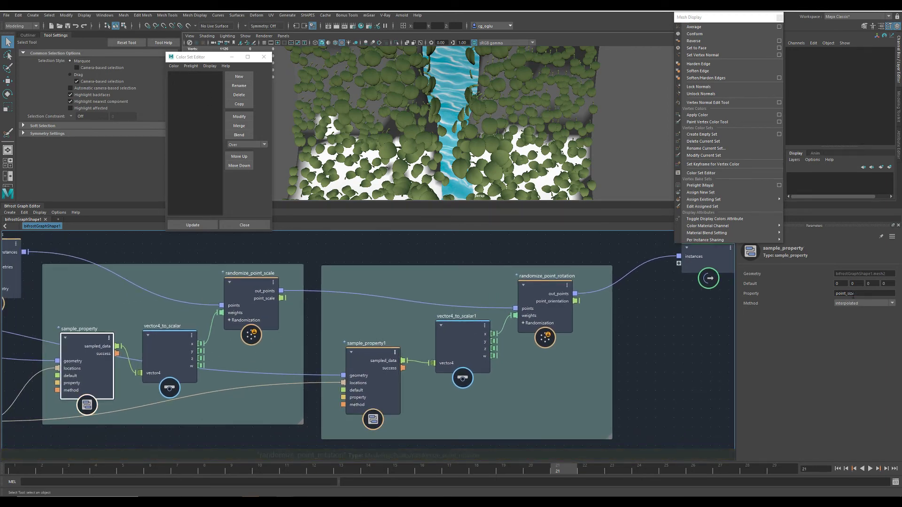
click(370, 113)
middle_drag(540, 277, 502, 297)
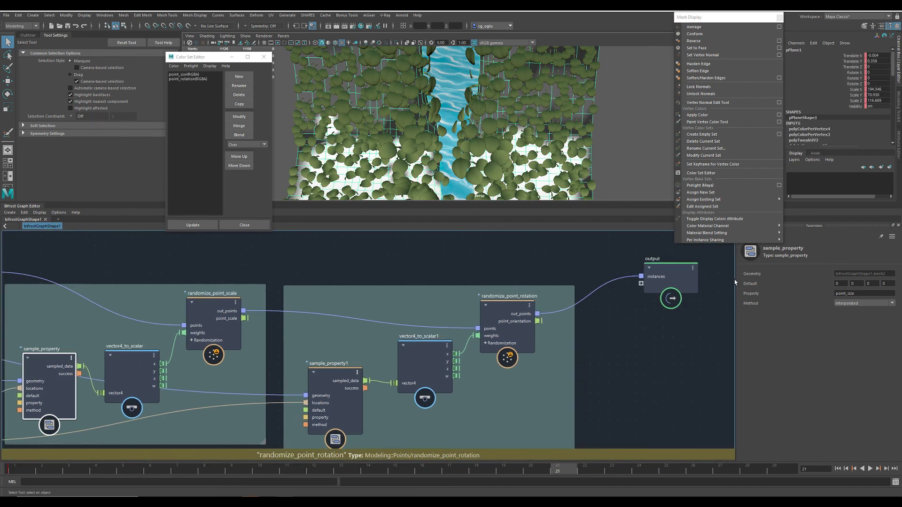